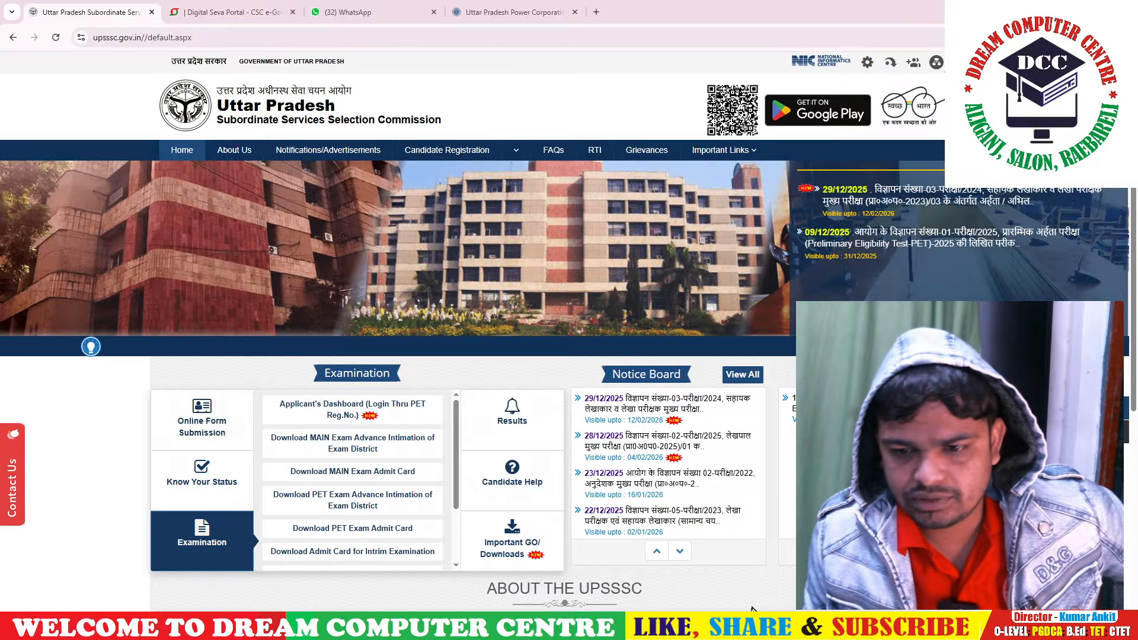
- Open the Application Fee Deposition page from the Online Form Submission section of the UPSSSC home page
{"action": "scroll", "coordinate": [481, 379], "scroll_direction": "down", "scroll_amount": 3}
{"action": "scroll", "coordinate": [297, 203], "scroll_direction": "up", "scroll_amount": 2}
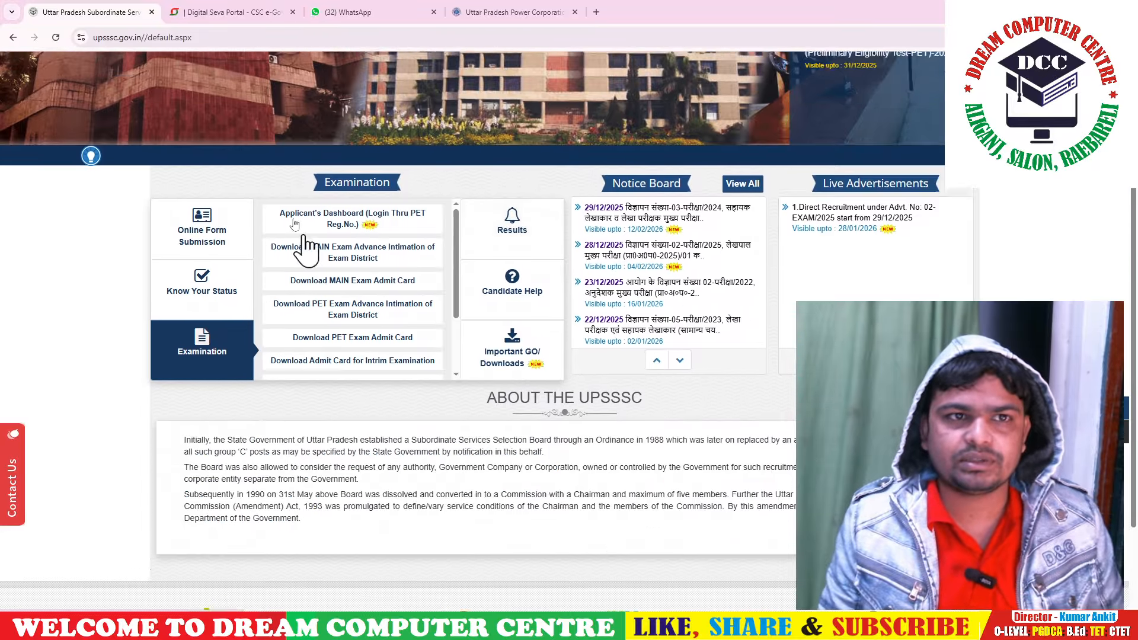
{"action": "scroll", "coordinate": [438, 409], "scroll_direction": "down", "scroll_amount": 1}
{"action": "scroll", "coordinate": [462, 415], "scroll_direction": "up", "scroll_amount": 2}
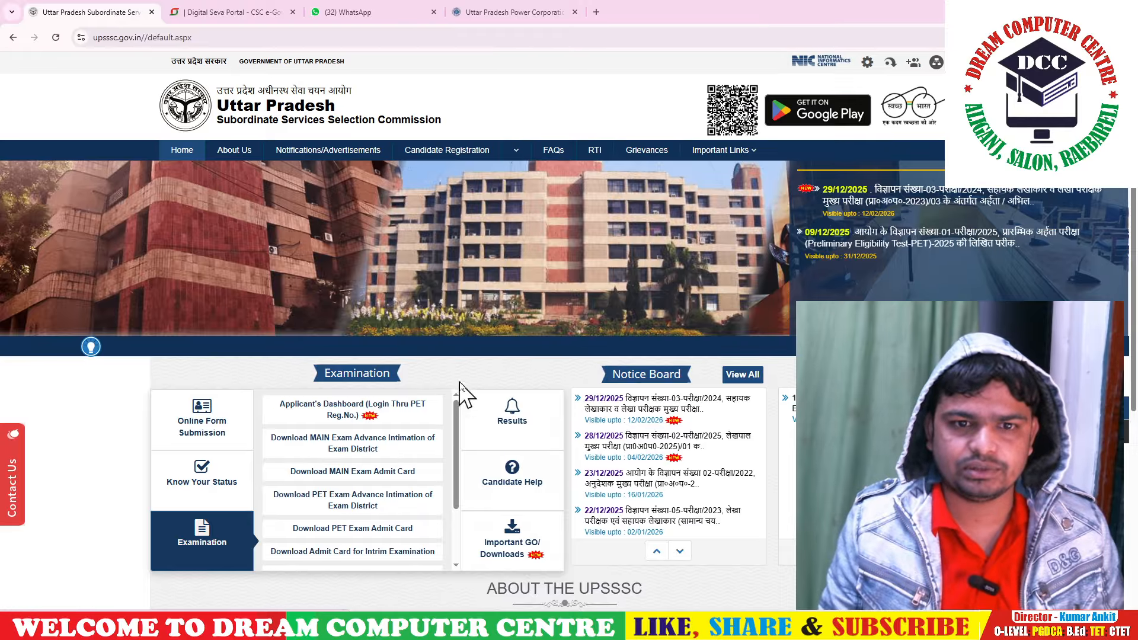
{"action": "scroll", "coordinate": [471, 385], "scroll_direction": "down", "scroll_amount": 2}
{"action": "mouse_move", "coordinate": [455, 289]}
{"action": "left_mouse_down"}
{"action": "mouse_move", "coordinate": [456, 256]}
{"action": "mouse_move", "coordinate": [455, 317]}
{"action": "mouse_move", "coordinate": [457, 288]}
{"action": "left_mouse_up"}
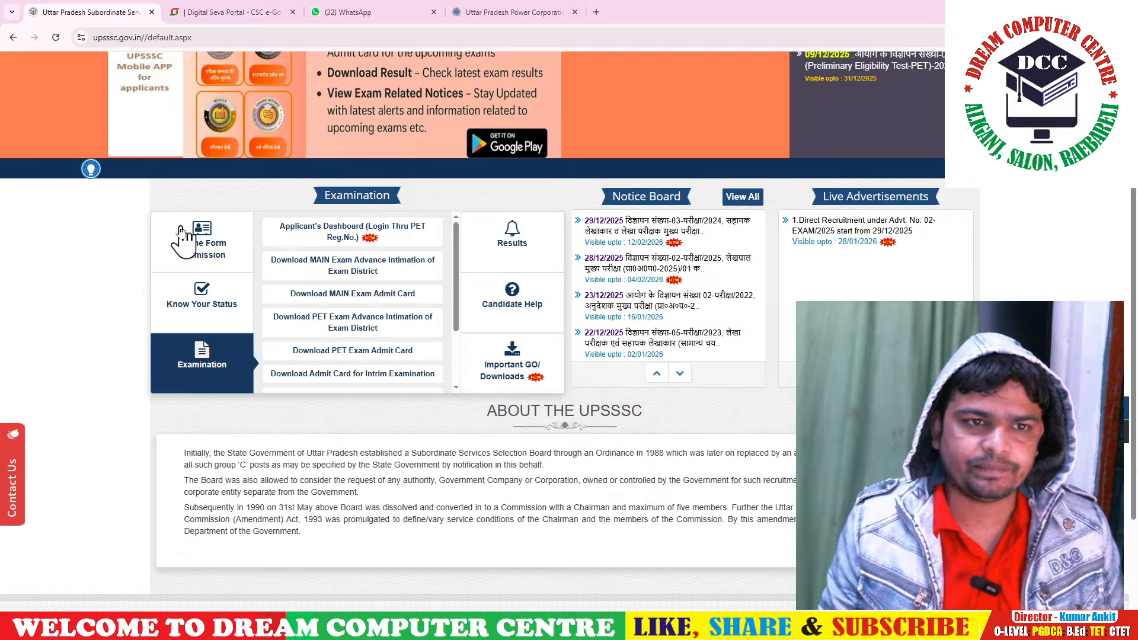
{"action": "left_click", "coordinate": [201, 240]}
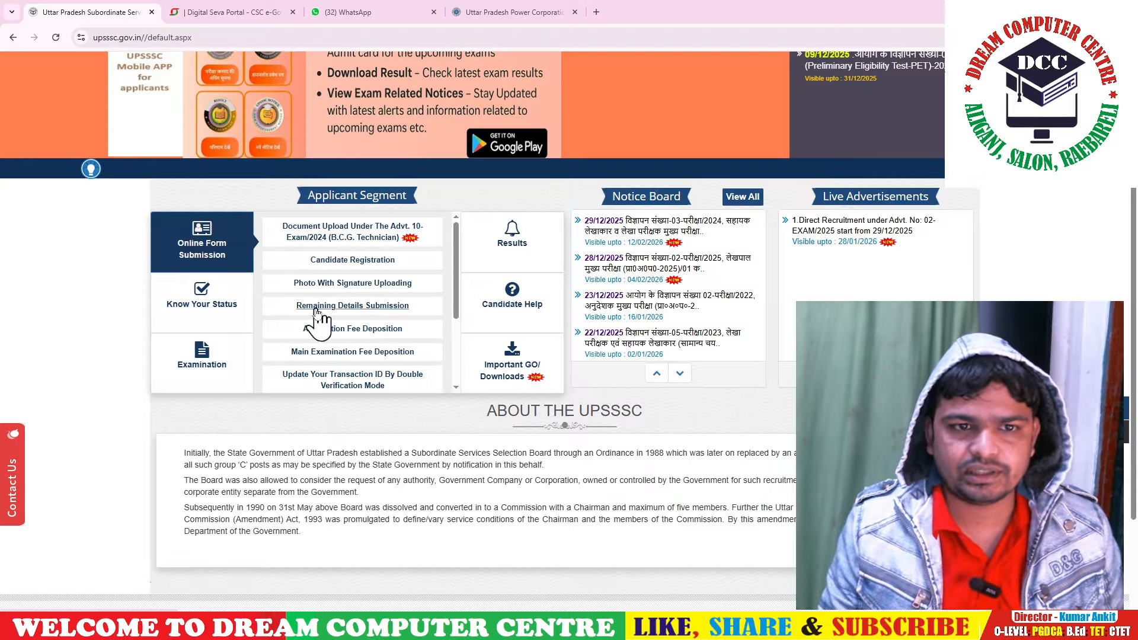
{"action": "scroll", "coordinate": [344, 323], "scroll_direction": "down", "scroll_amount": 1}
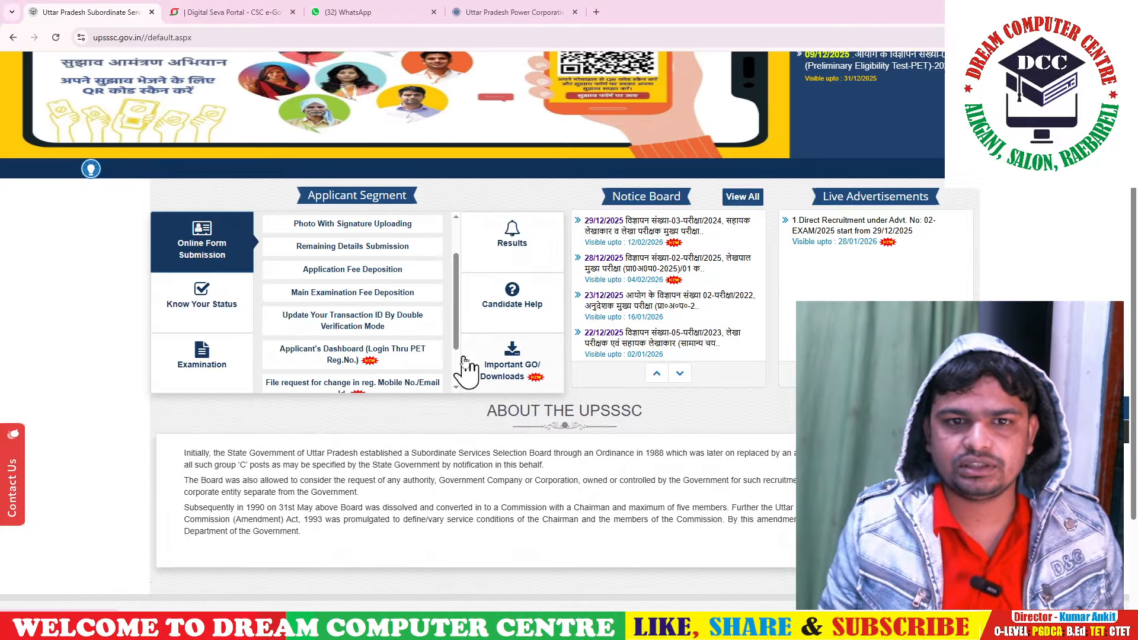
{"action": "scroll", "coordinate": [464, 338], "scroll_direction": "up", "scroll_amount": 1}
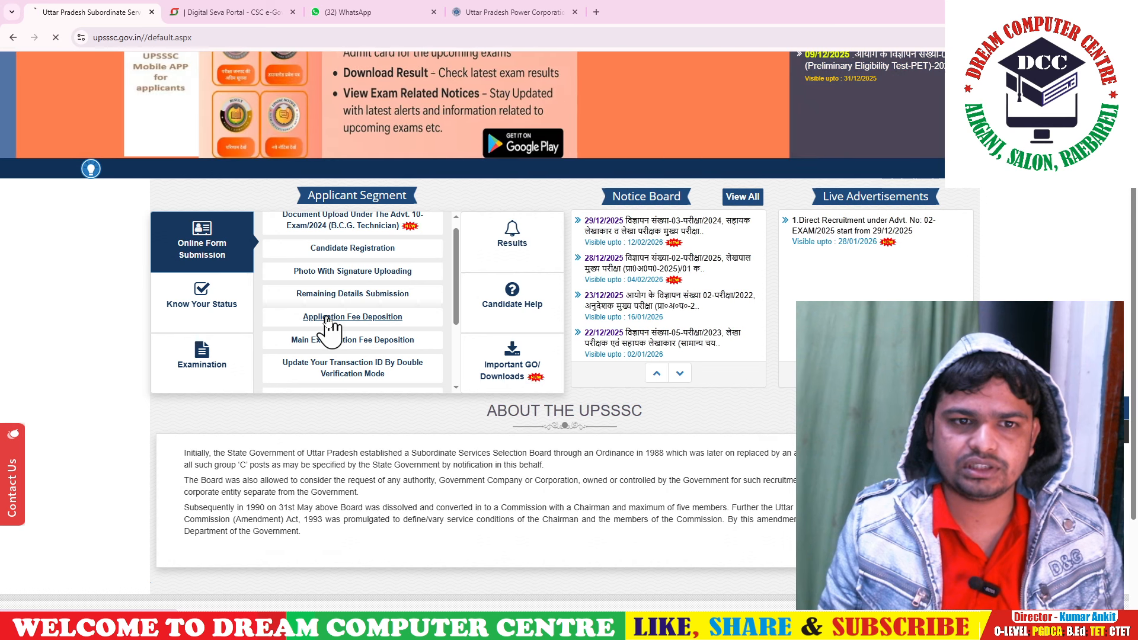
{"action": "left_click", "coordinate": [307, 320]}
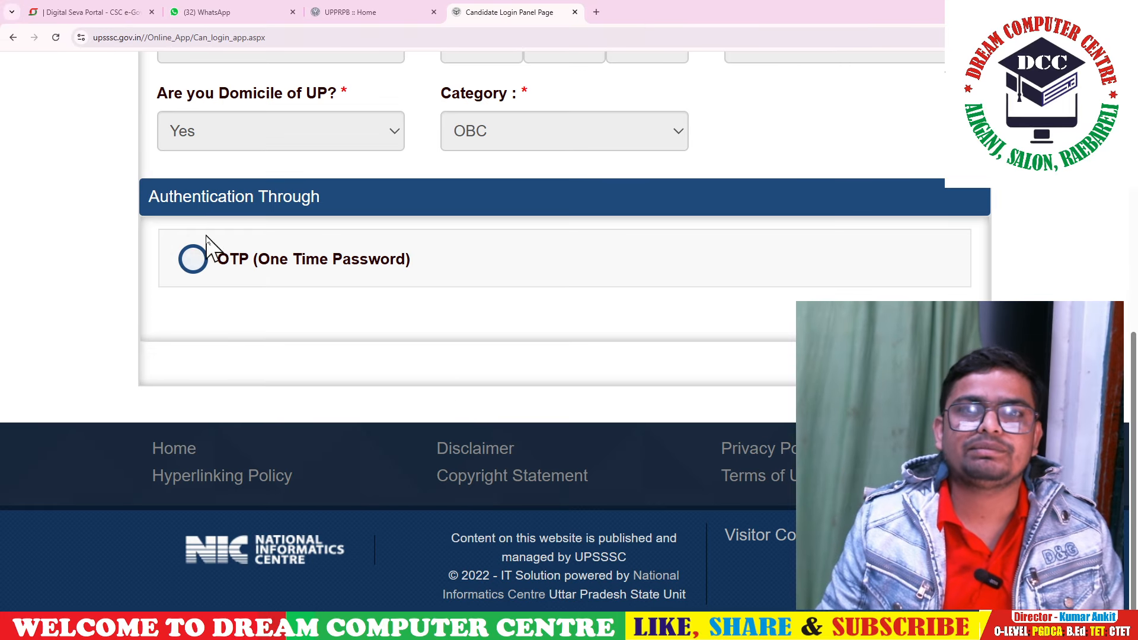
- Choose OTP (One Time Password) as the authentication method and request the OTP
{"action": "left_click", "coordinate": [214, 260]}
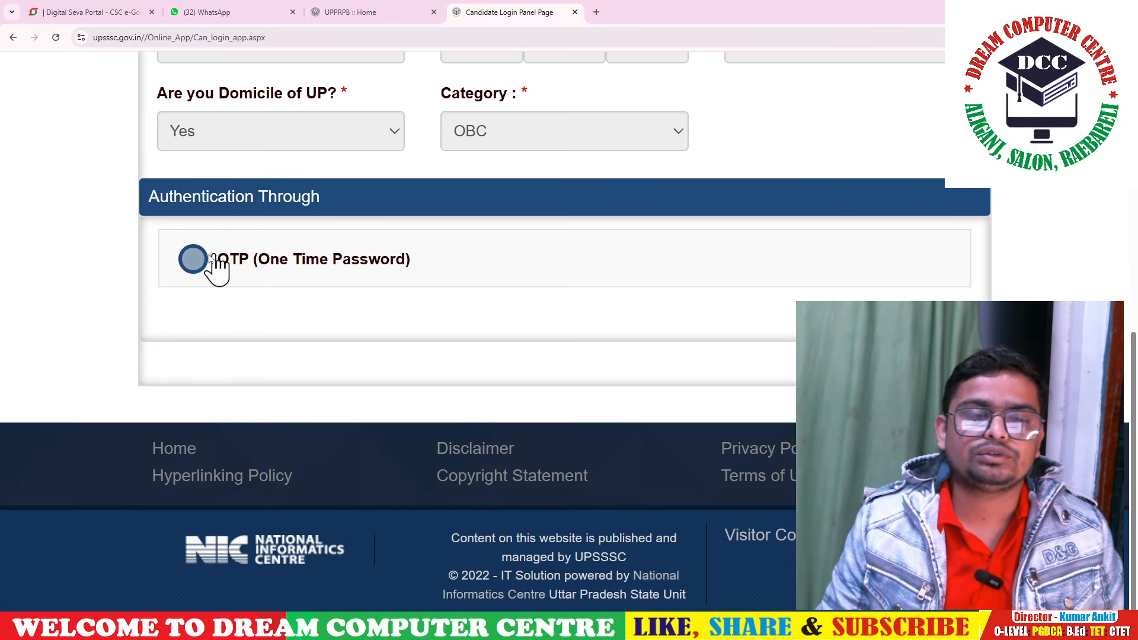
{"action": "left_click", "coordinate": [198, 261]}
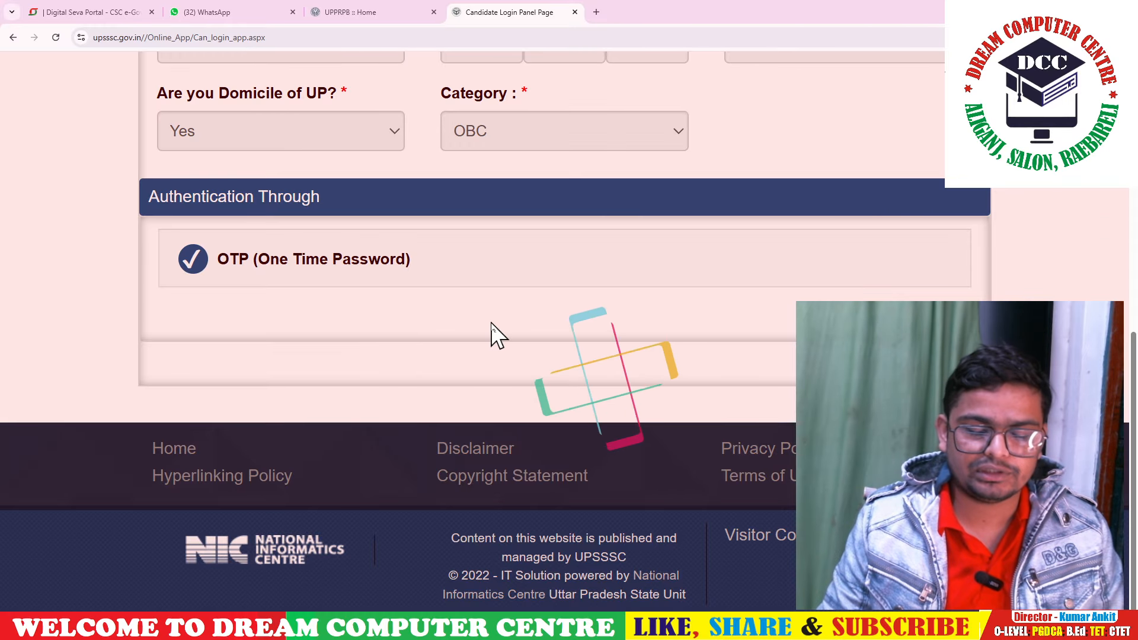
{"action": "scroll", "coordinate": [274, 350], "scroll_direction": "down", "scroll_amount": 1}
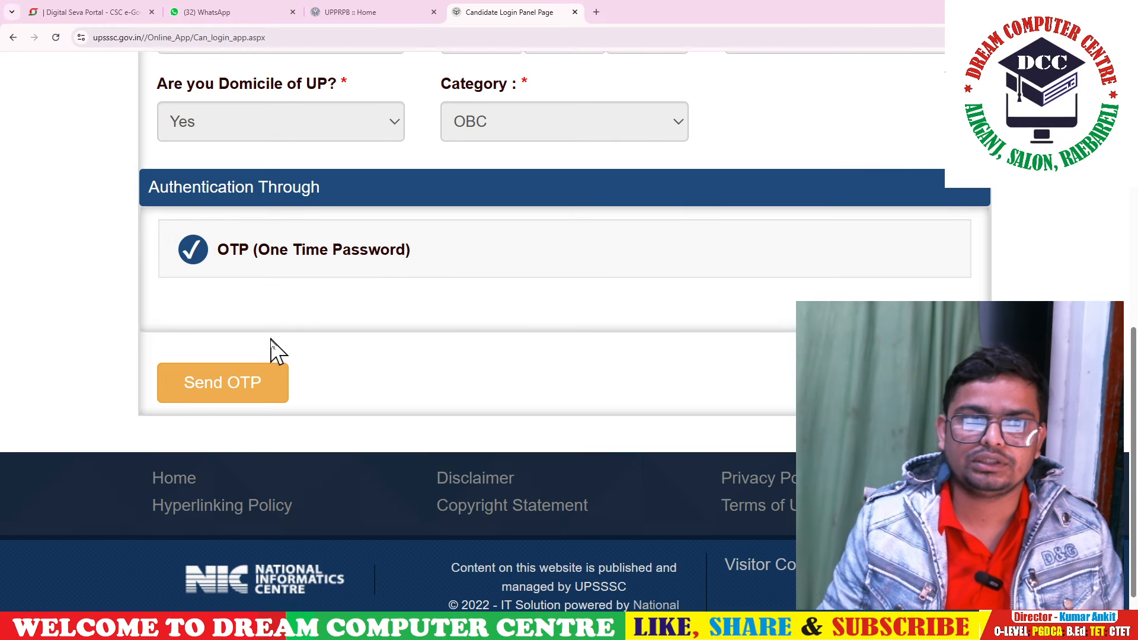
{"action": "left_click", "coordinate": [249, 359]}
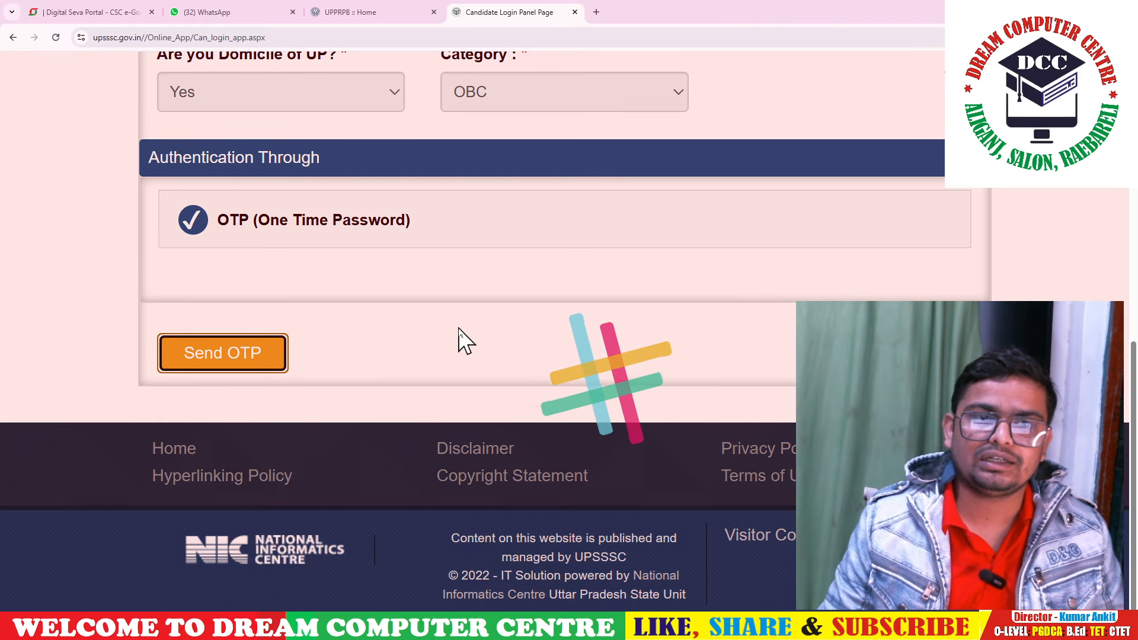
{"action": "scroll", "coordinate": [360, 330], "scroll_direction": "down", "scroll_amount": 5}
{"action": "scroll", "coordinate": [360, 330], "scroll_direction": "down", "scroll_amount": 1}
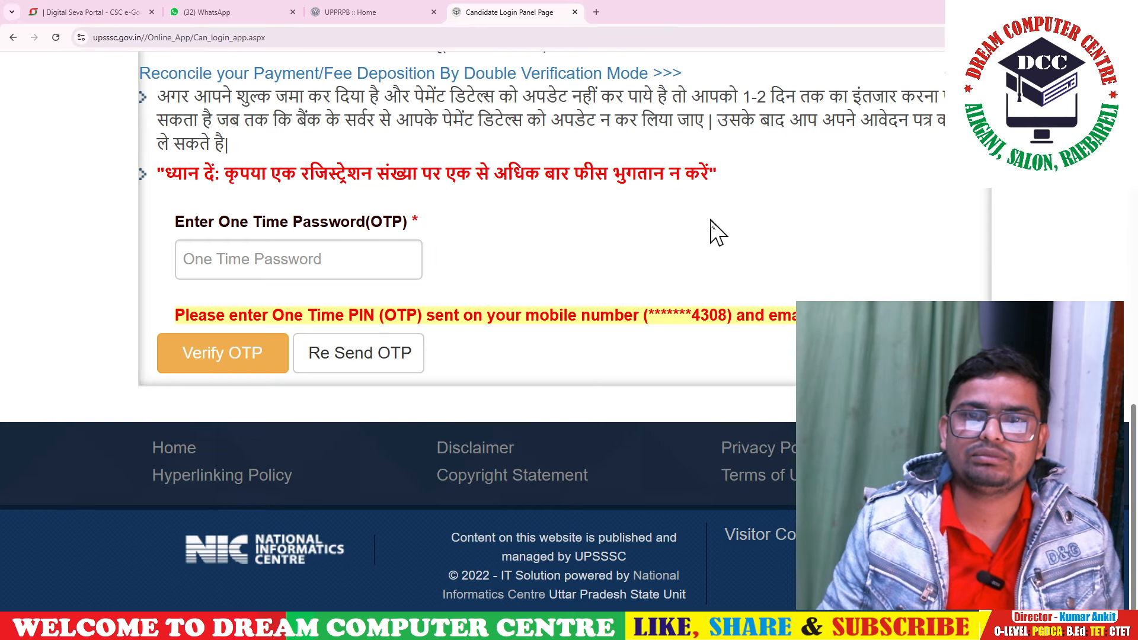
- Enter the one-time password, verify it, and proceed to fee deposition against the application form
{"action": "left_click", "coordinate": [270, 266]}
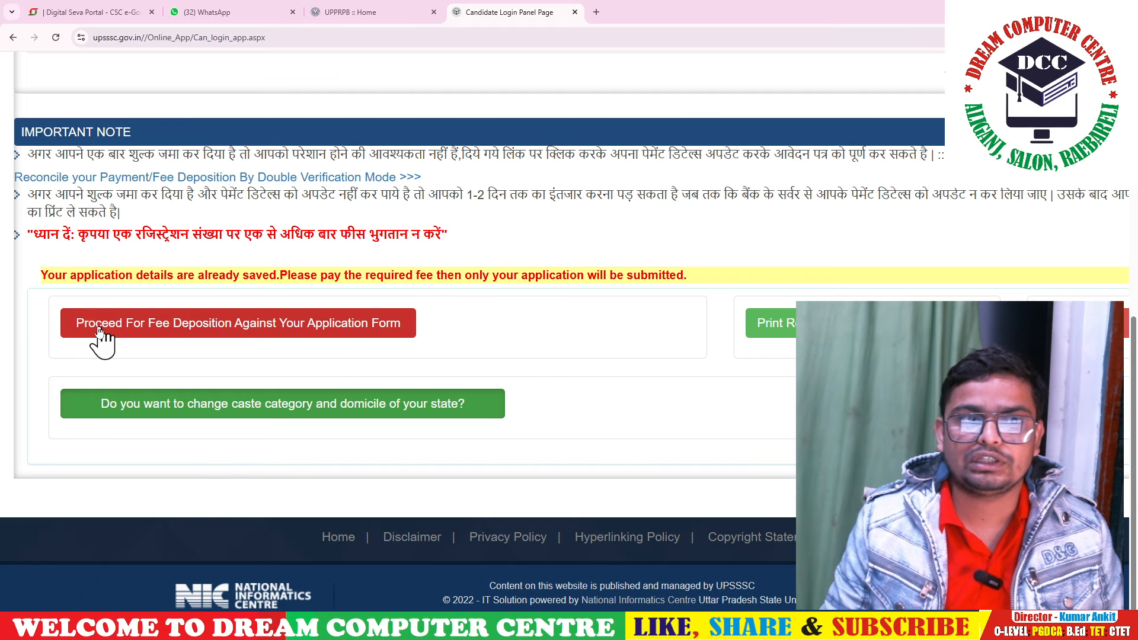
{"action": "left_click", "coordinate": [204, 327]}
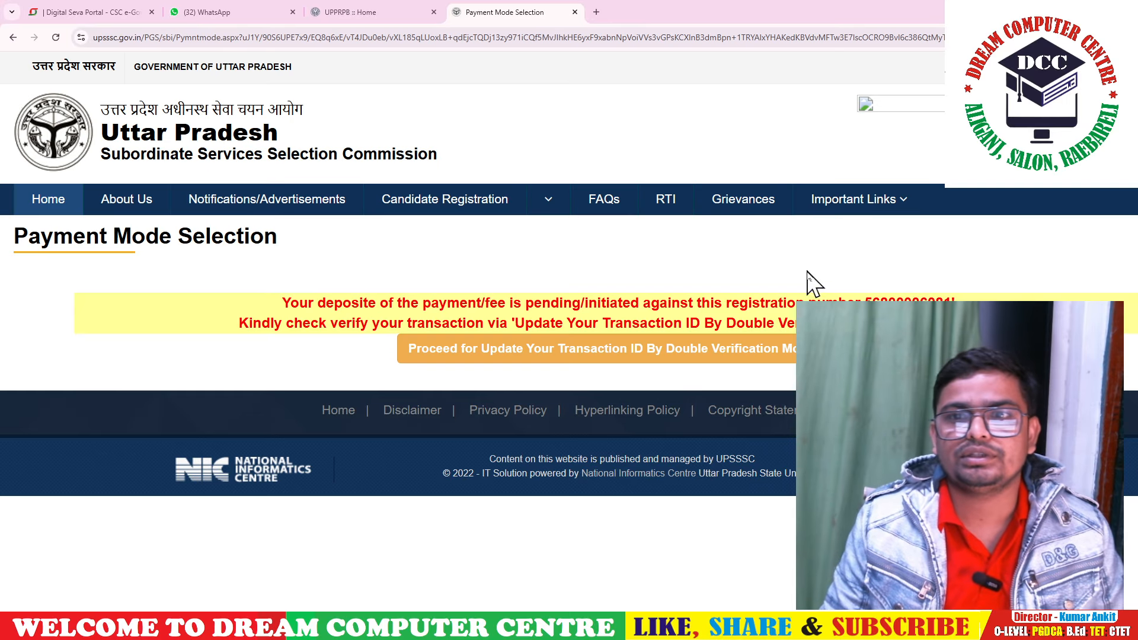
{"action": "left_click_drag", "start_coordinate": [285, 307], "coordinate": [763, 310]}
{"action": "left_click", "coordinate": [437, 306]}
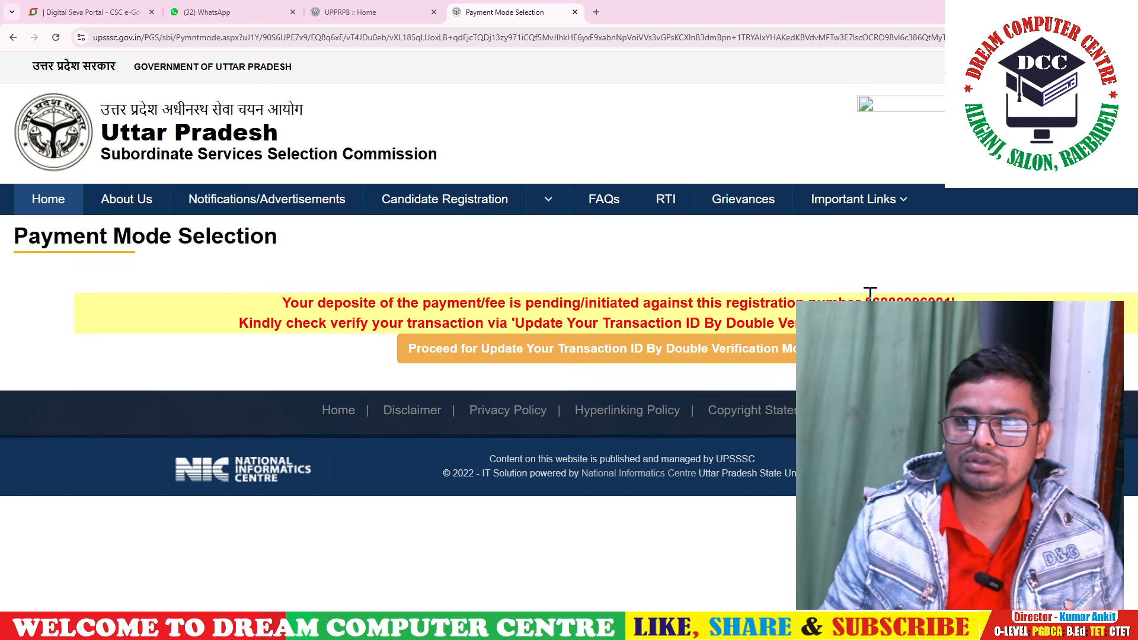
- Copy the registration number from the pending-payment notice and paste it into the fee update form for double verification mode
{"action": "left_click_drag", "start_coordinate": [869, 293], "coordinate": [910, 292]}
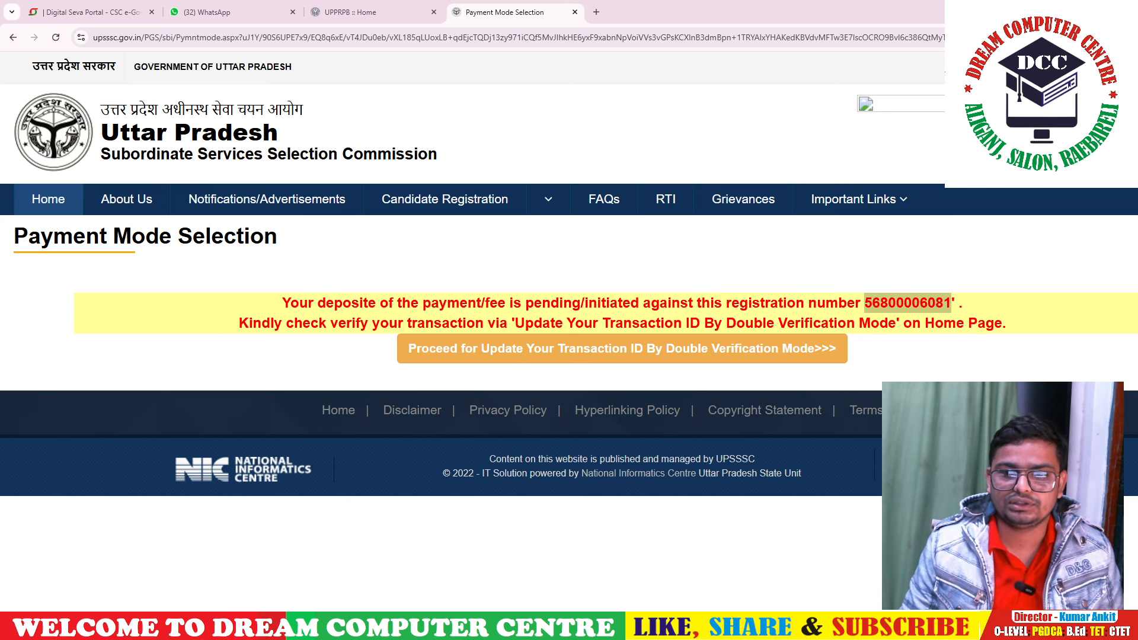
{"action": "left_click", "coordinate": [619, 351]}
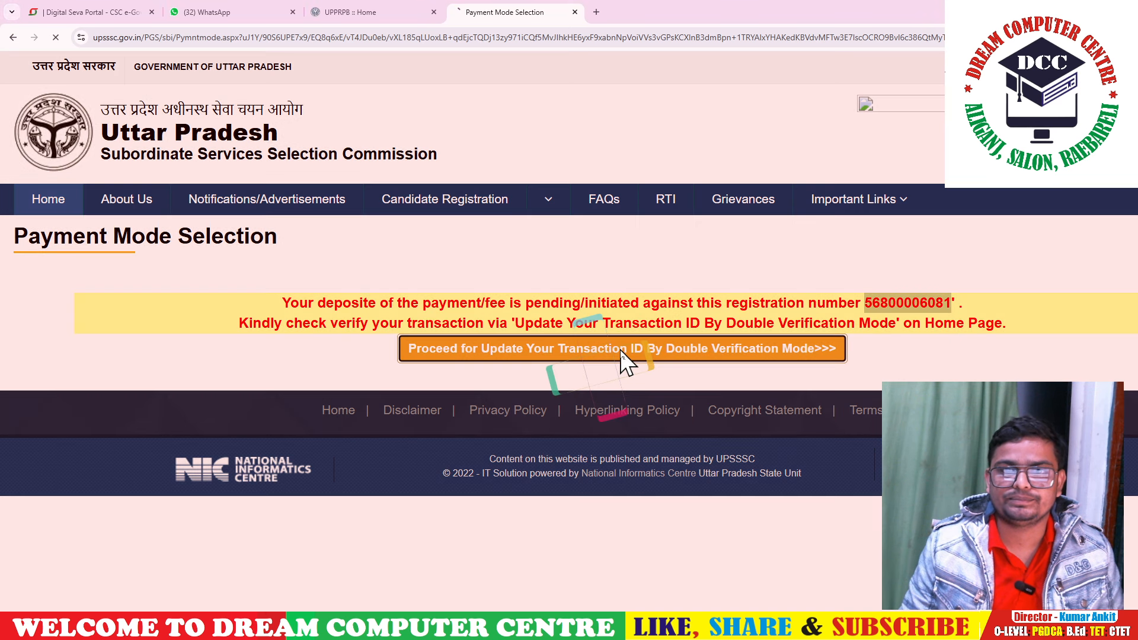
{"action": "key", "text": "ctrl+v"}
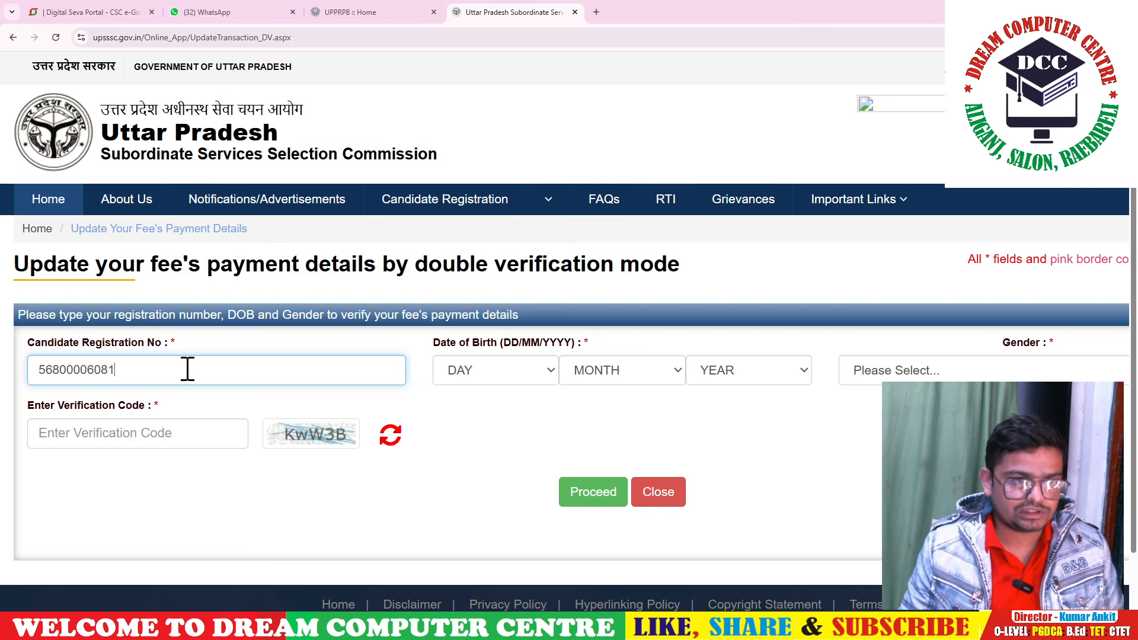
- Fill in the candidate's date of birth, gender and the verification code, and proceed to the payment records
{"action": "left_click", "coordinate": [511, 371]}
{"action": "left_click", "coordinate": [740, 372]}
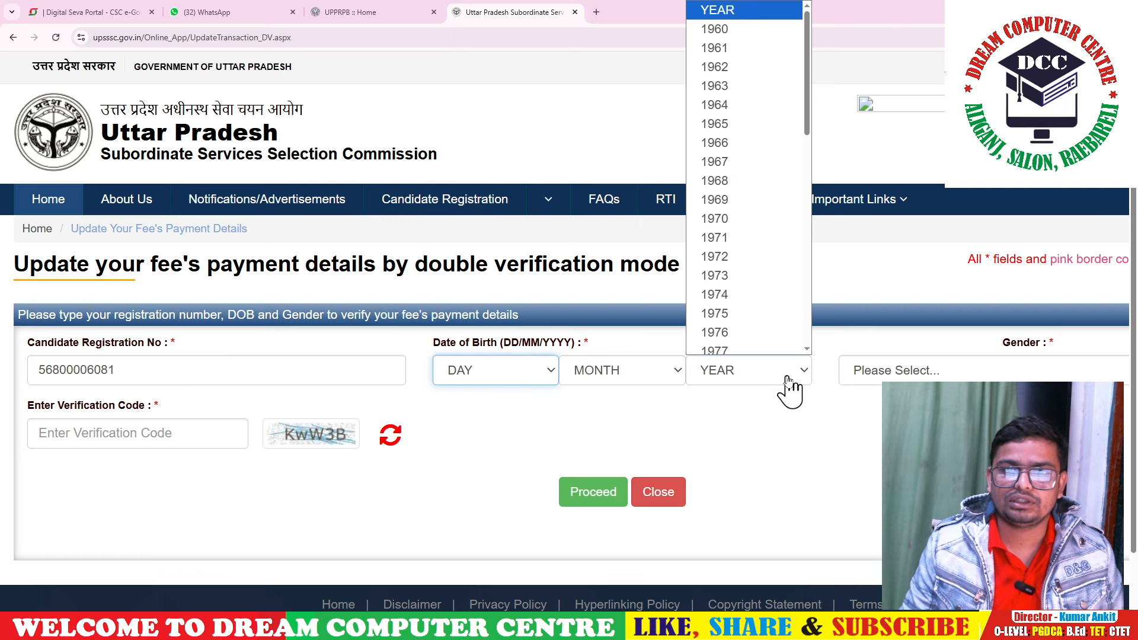
{"action": "left_click", "coordinate": [907, 371]}
{"action": "left_click", "coordinate": [863, 431]}
{"action": "left_click", "coordinate": [221, 443]}
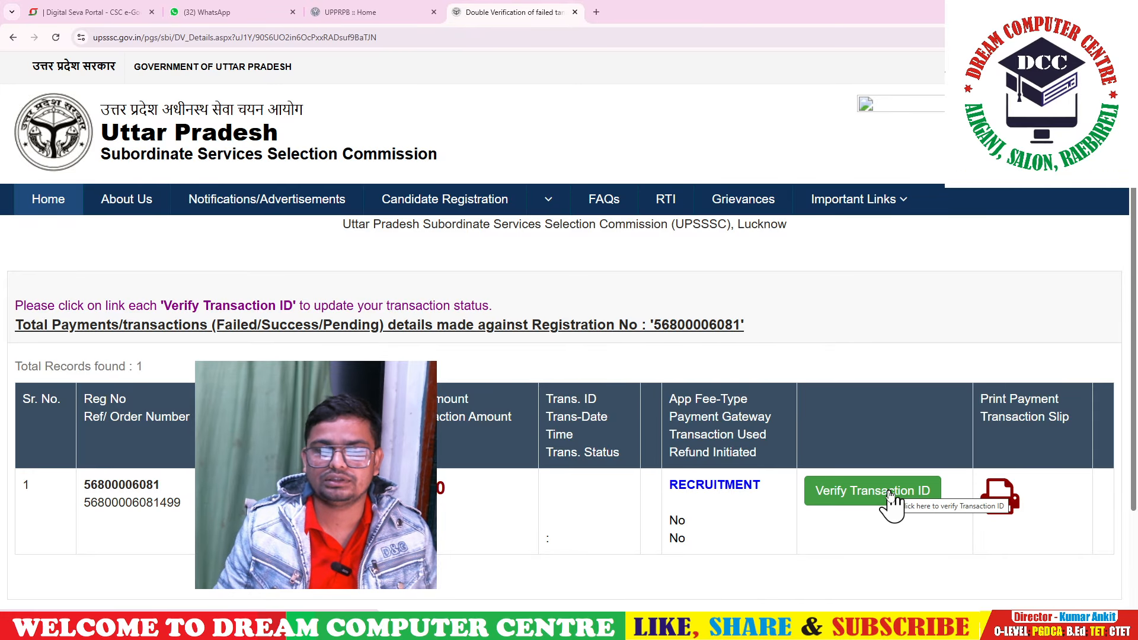
- Try verifying the transaction ID of the listed payment twice and close the payment pages that open
{"action": "left_click", "coordinate": [890, 492]}
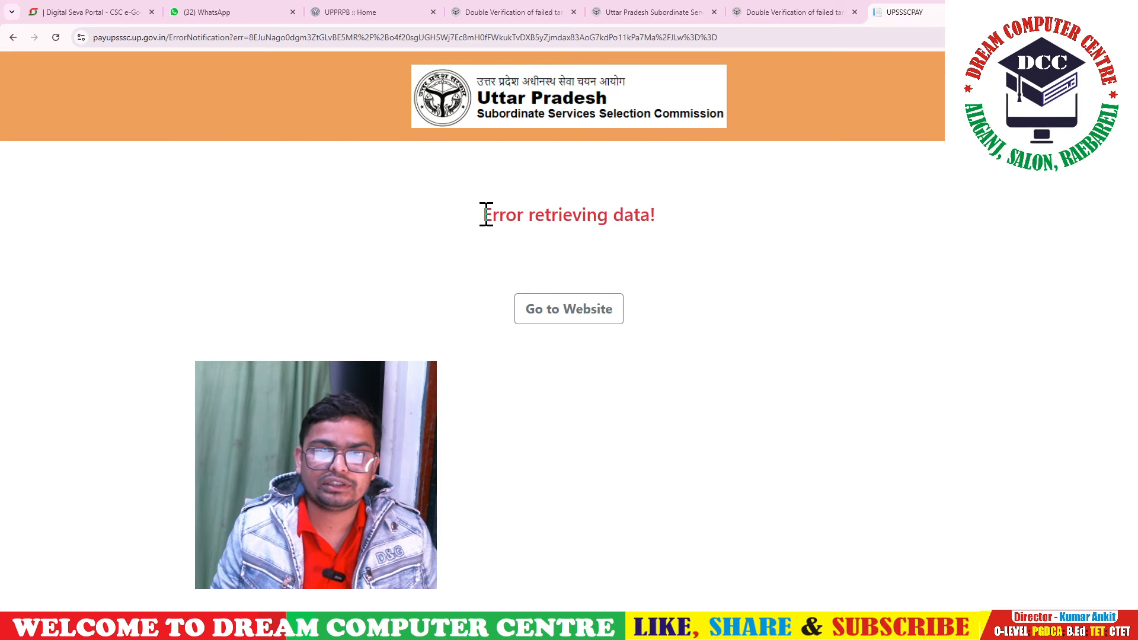
{"action": "left_click_drag", "start_coordinate": [486, 214], "coordinate": [673, 243]}
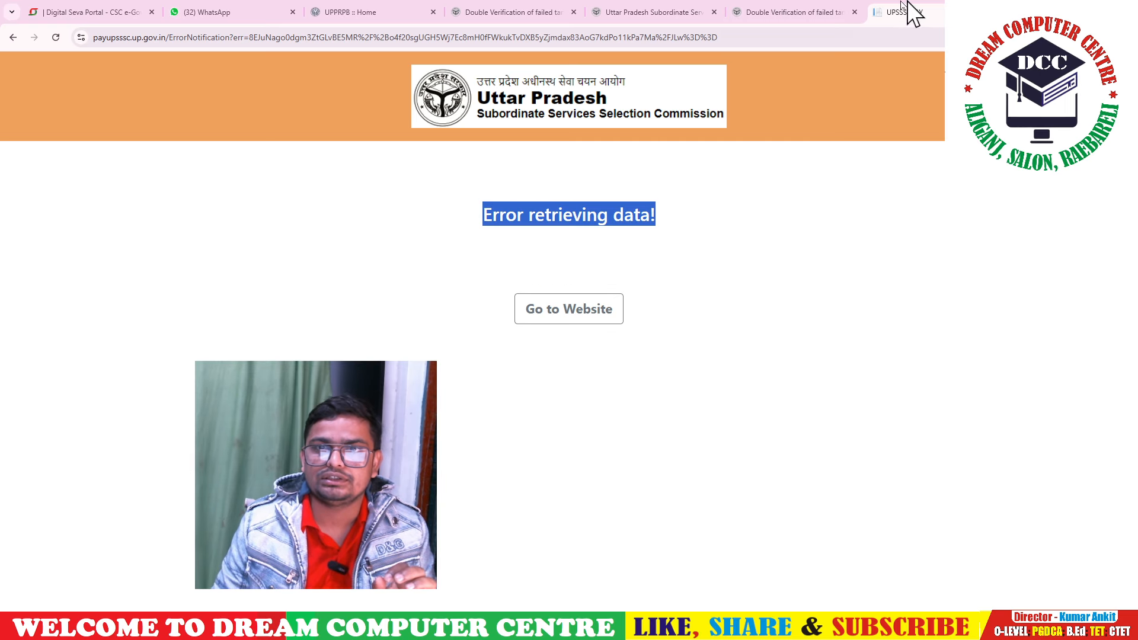
{"action": "left_click", "coordinate": [830, 12]}
{"action": "left_click", "coordinate": [884, 493]}
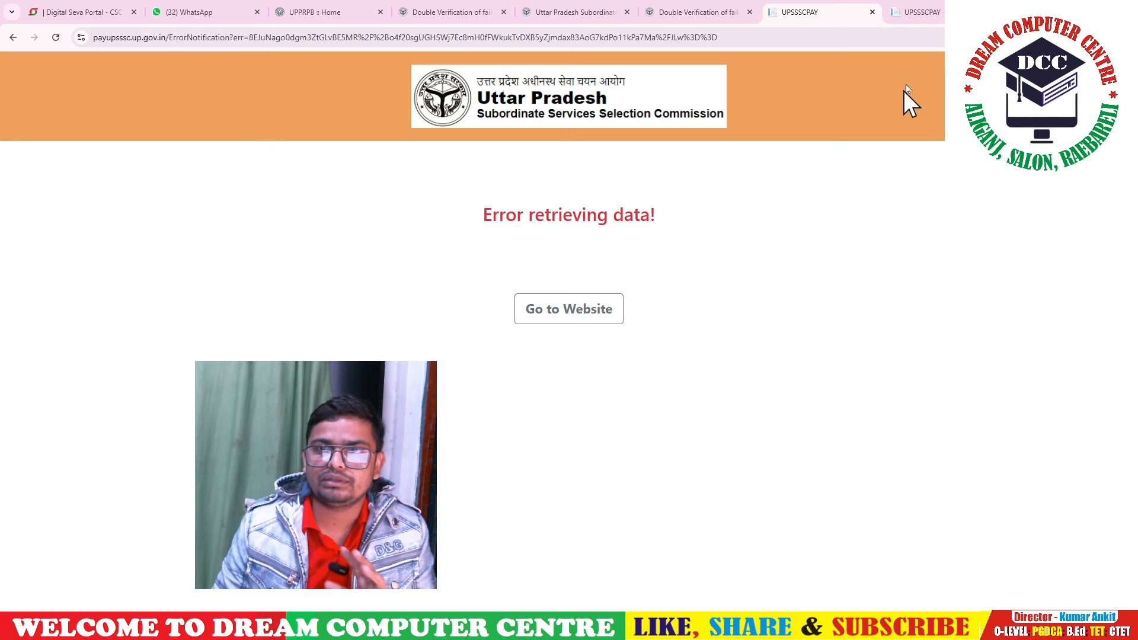
{"action": "key", "text": "ctrl+w"}
{"action": "key", "text": "ctrl+w"}
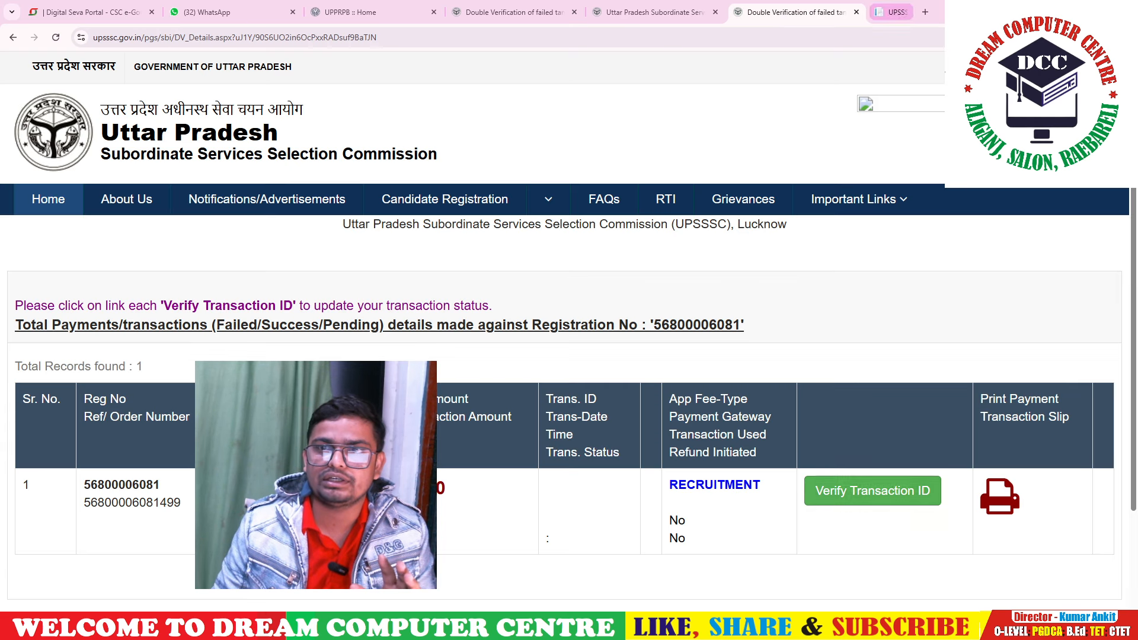
- Retry the transaction ID verification twice from the payment record and close the newest payment page
{"action": "left_click", "coordinate": [846, 505]}
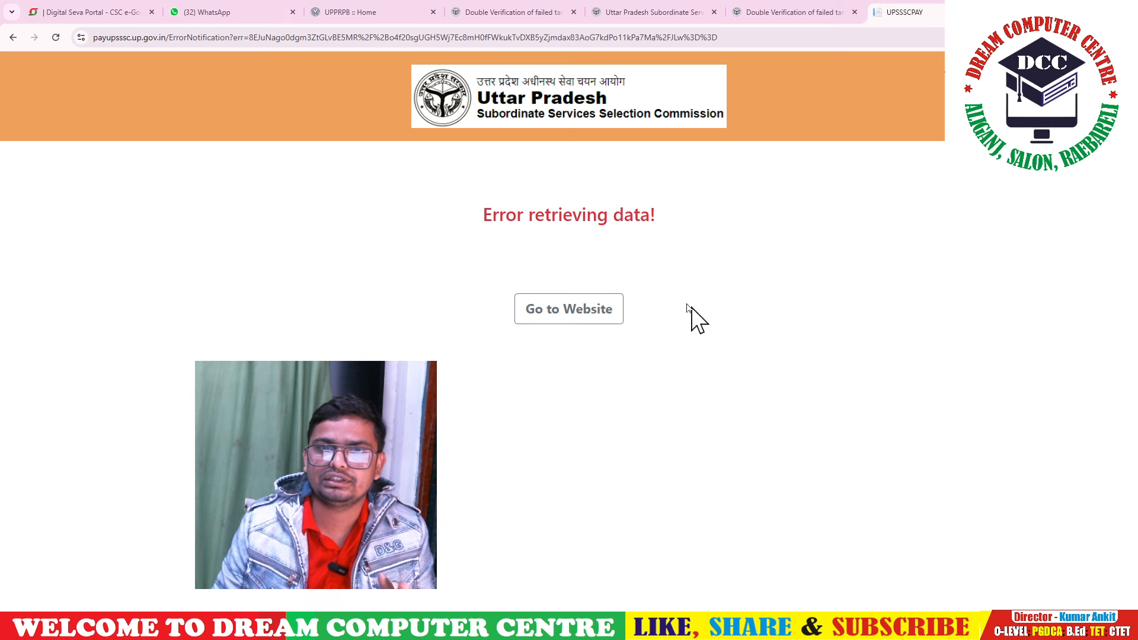
{"action": "left_click_drag", "start_coordinate": [487, 224], "coordinate": [686, 236]}
{"action": "left_click", "coordinate": [817, 12]}
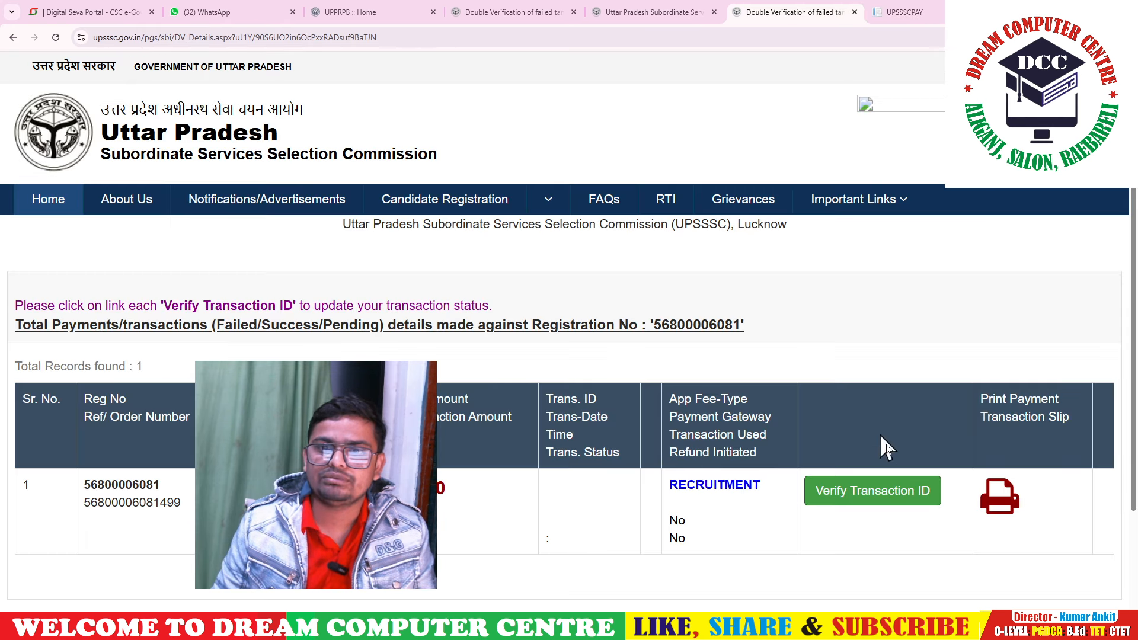
{"action": "left_click", "coordinate": [887, 497]}
{"action": "left_click", "coordinate": [922, 12]}
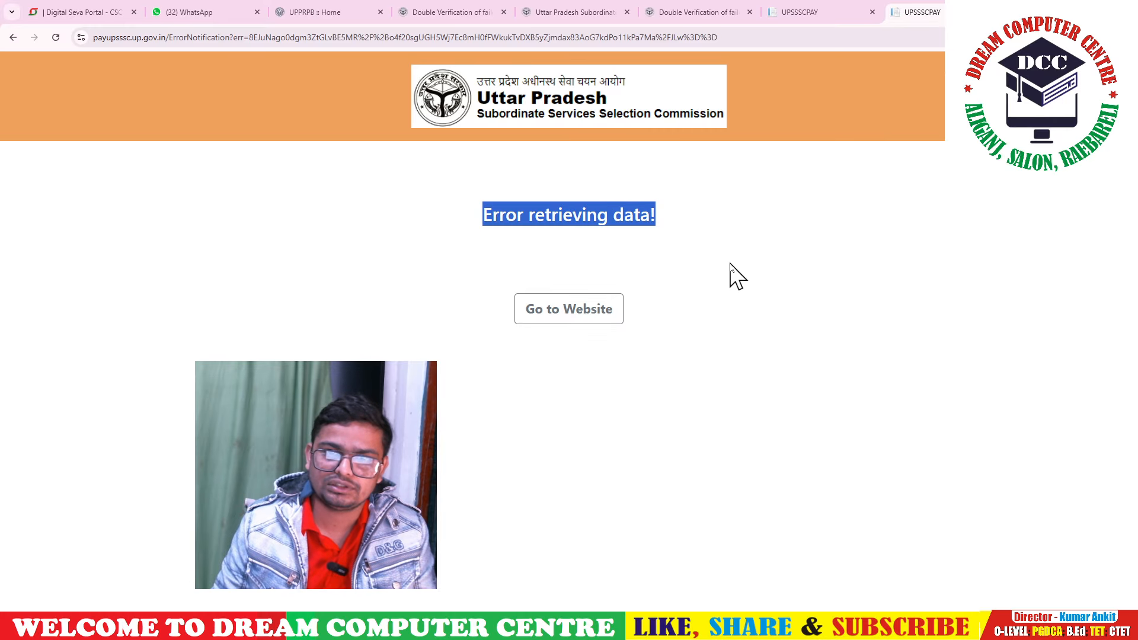
{"action": "left_click_drag", "start_coordinate": [478, 223], "coordinate": [701, 238]}
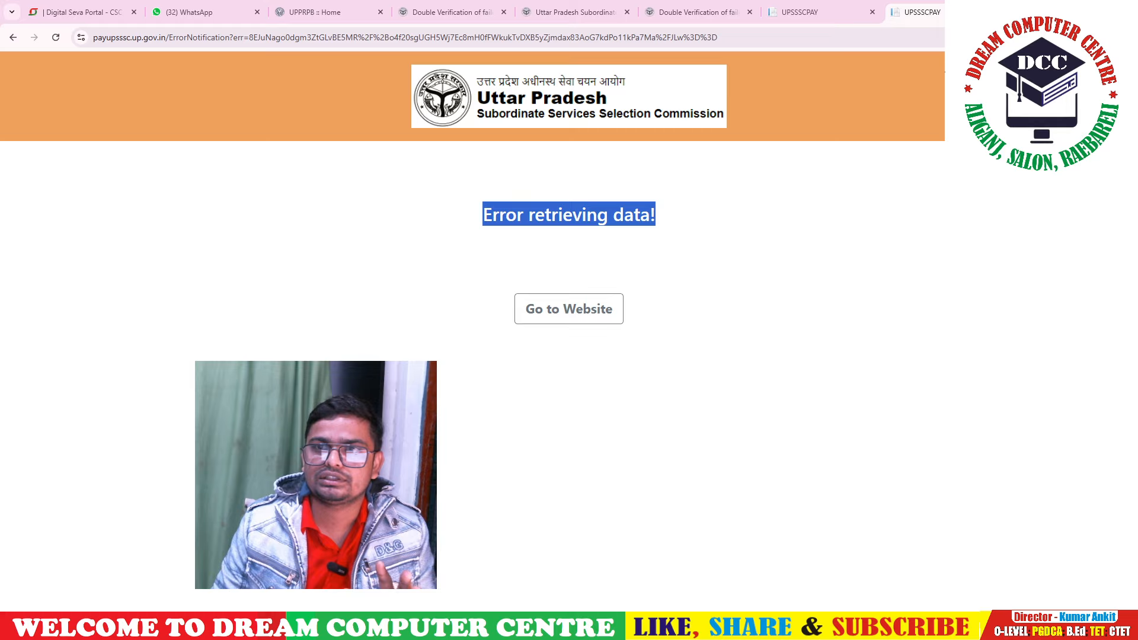
{"action": "left_click", "coordinate": [996, 12]}
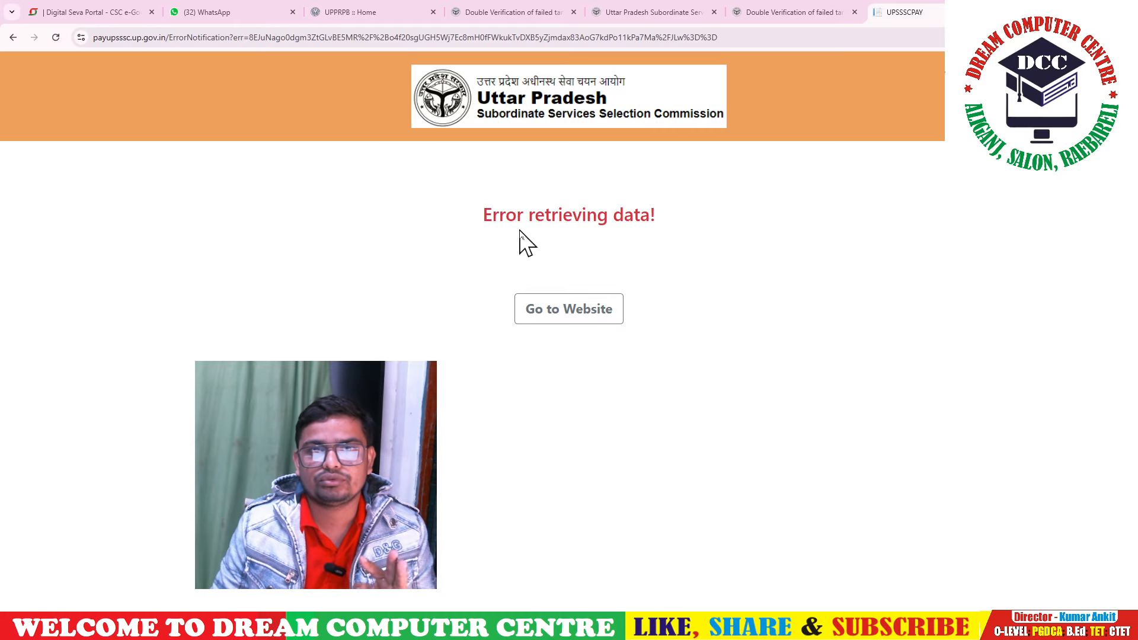
- Try going to the website from the remaining payment error page and close that page
{"action": "left_click_drag", "start_coordinate": [494, 227], "coordinate": [706, 247]}
{"action": "left_click", "coordinate": [708, 267]}
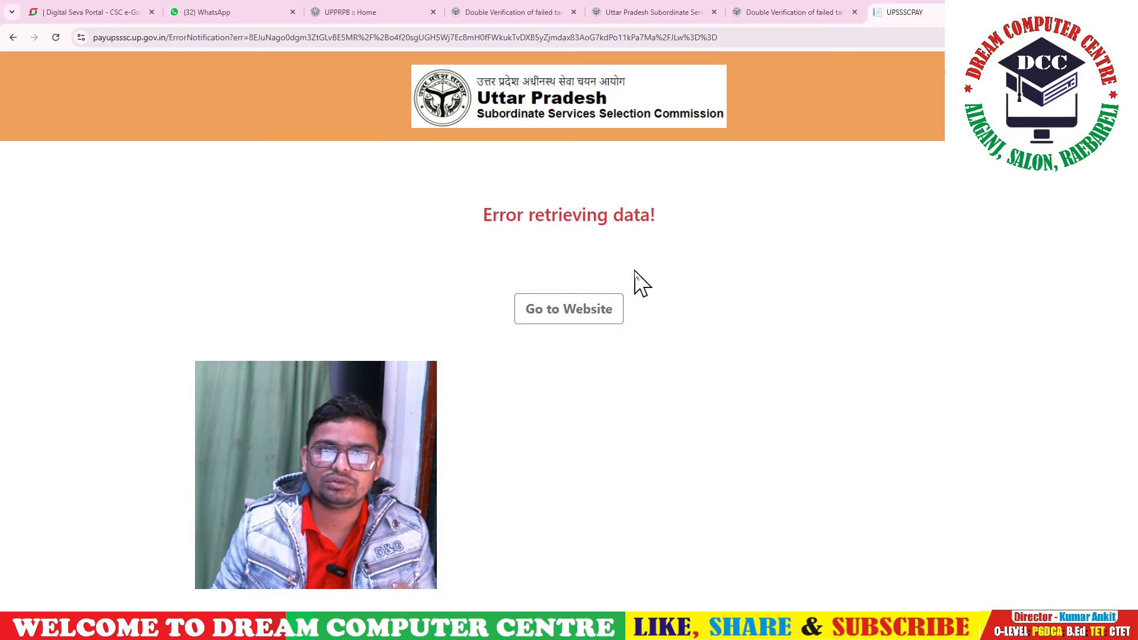
{"action": "left_click", "coordinate": [566, 313]}
{"action": "left_click", "coordinate": [995, 12]}
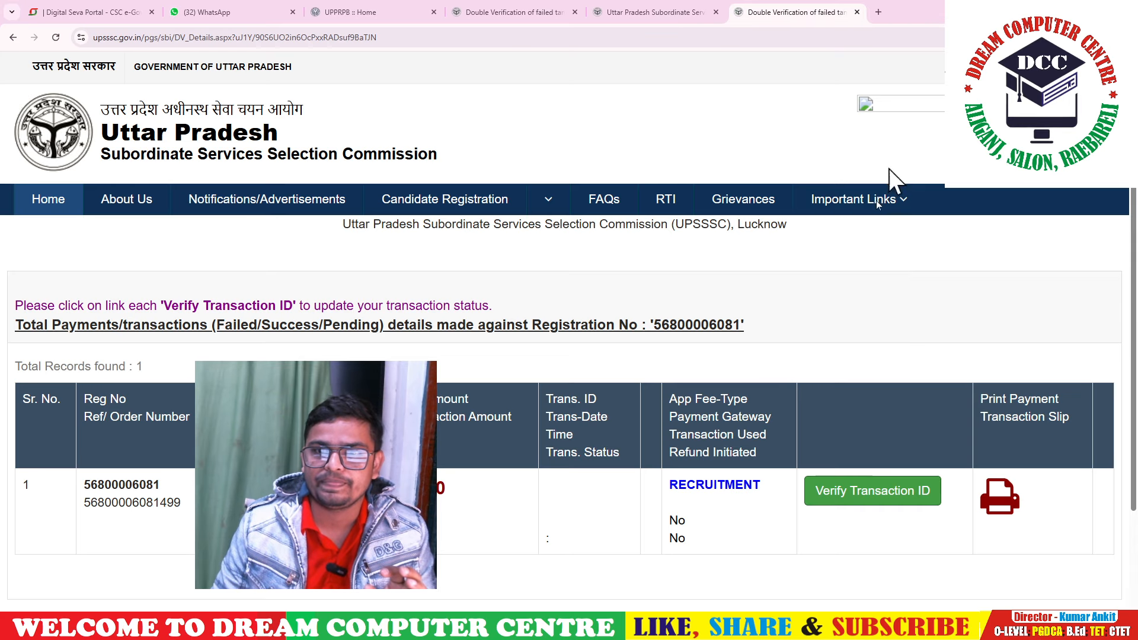
- Run the transaction ID verification two more times and return to the registration's payment record
{"action": "left_click", "coordinate": [874, 488]}
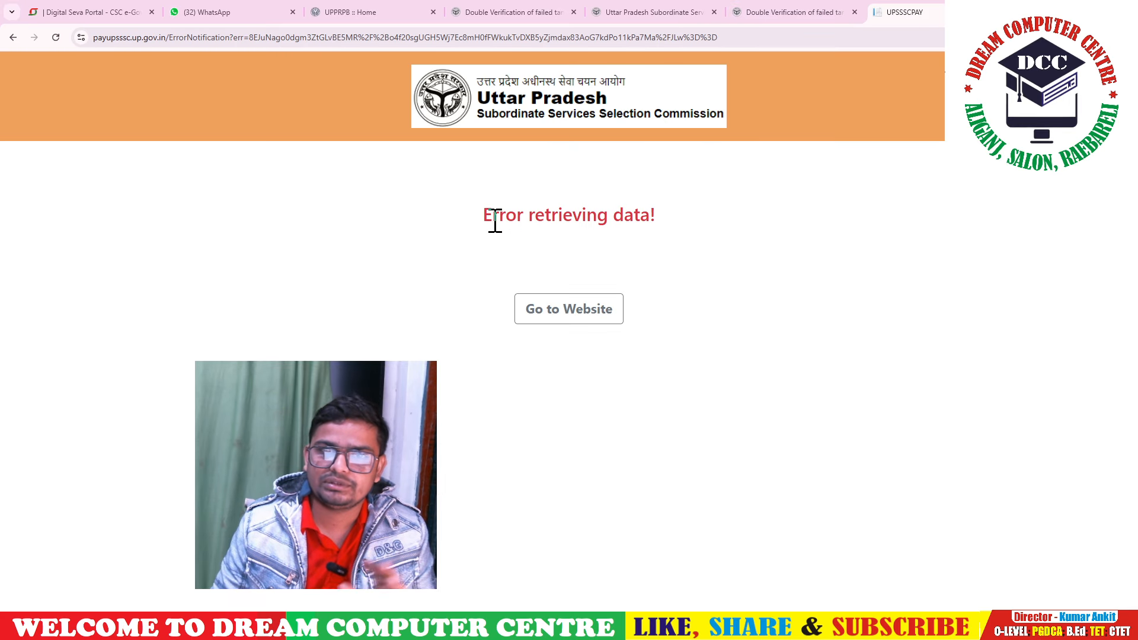
{"action": "left_click_drag", "start_coordinate": [481, 214], "coordinate": [741, 237]}
{"action": "left_click", "coordinate": [636, 229]}
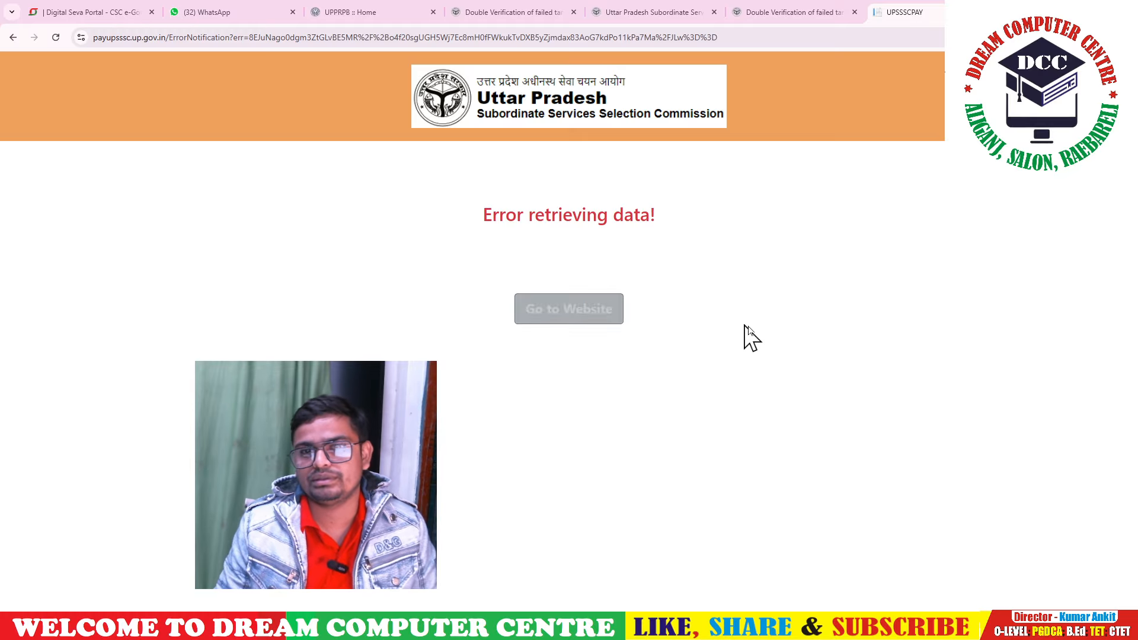
{"action": "left_click", "coordinate": [814, 8]}
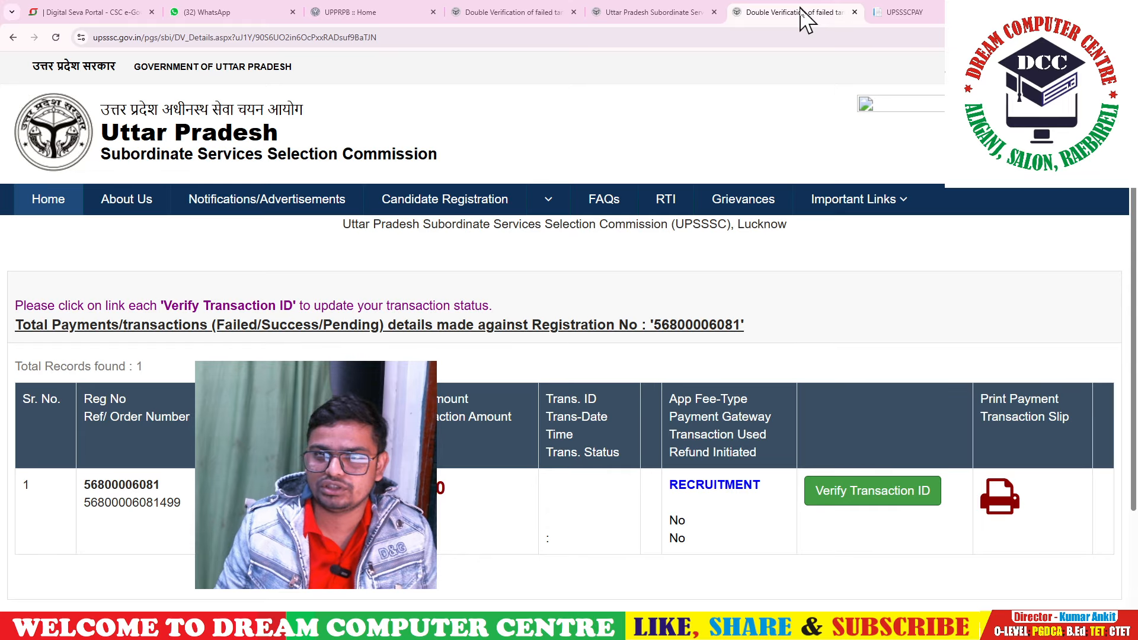
{"action": "left_click", "coordinate": [842, 498]}
{"action": "left_click", "coordinate": [691, 12]}
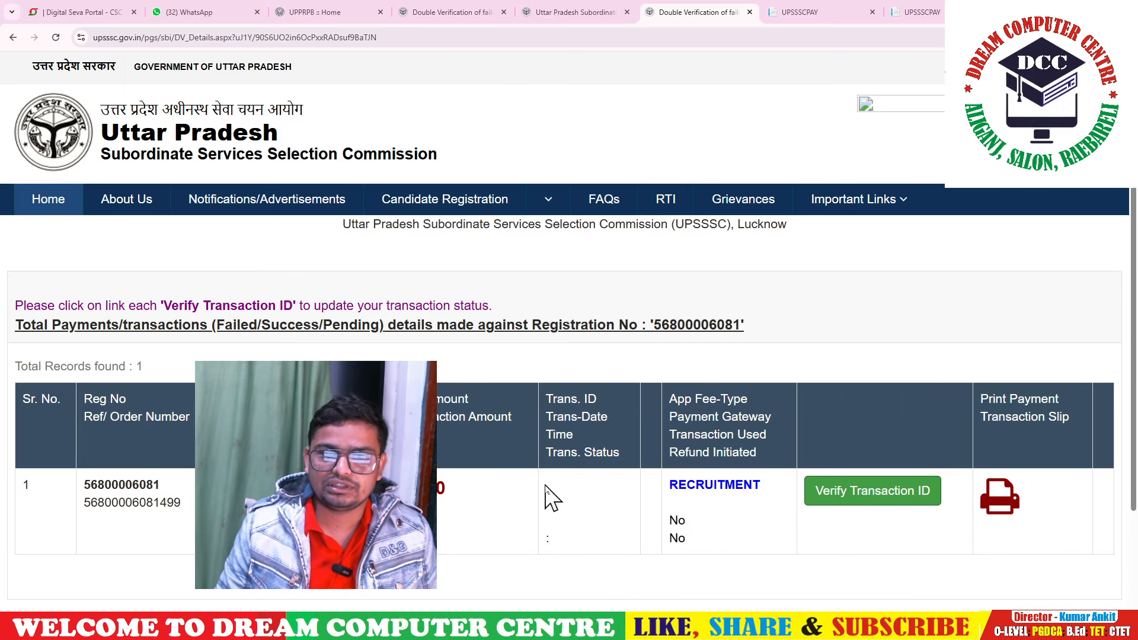
- Examine the transaction ID, date, time and status fields of the payment record
{"action": "left_click_drag", "start_coordinate": [545, 485], "coordinate": [561, 525]}
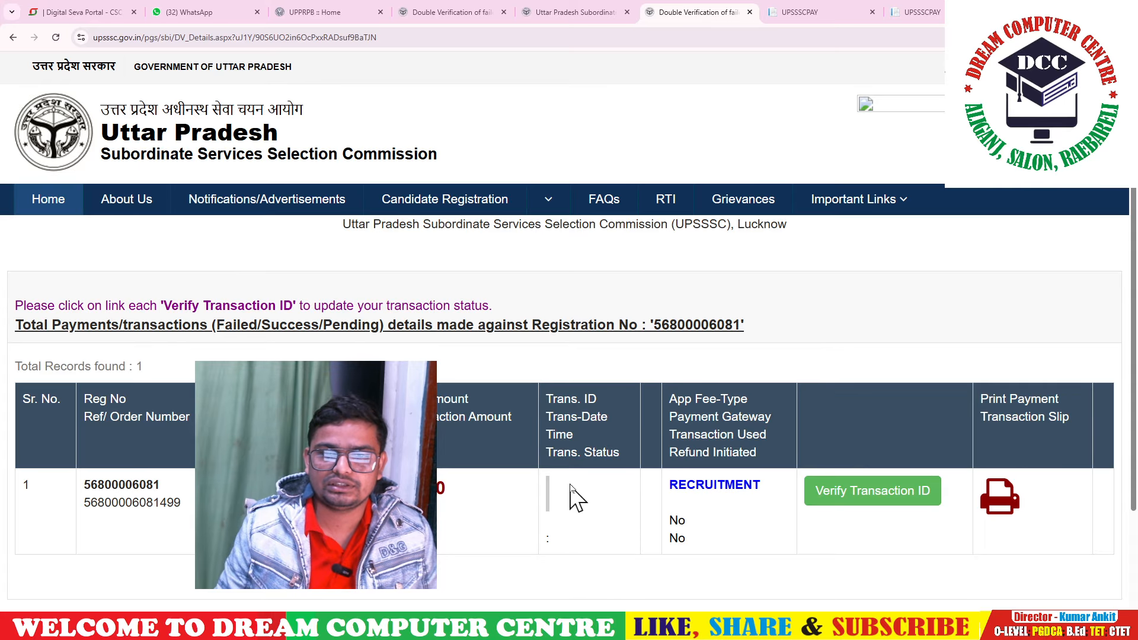
{"action": "left_click", "coordinate": [572, 564]}
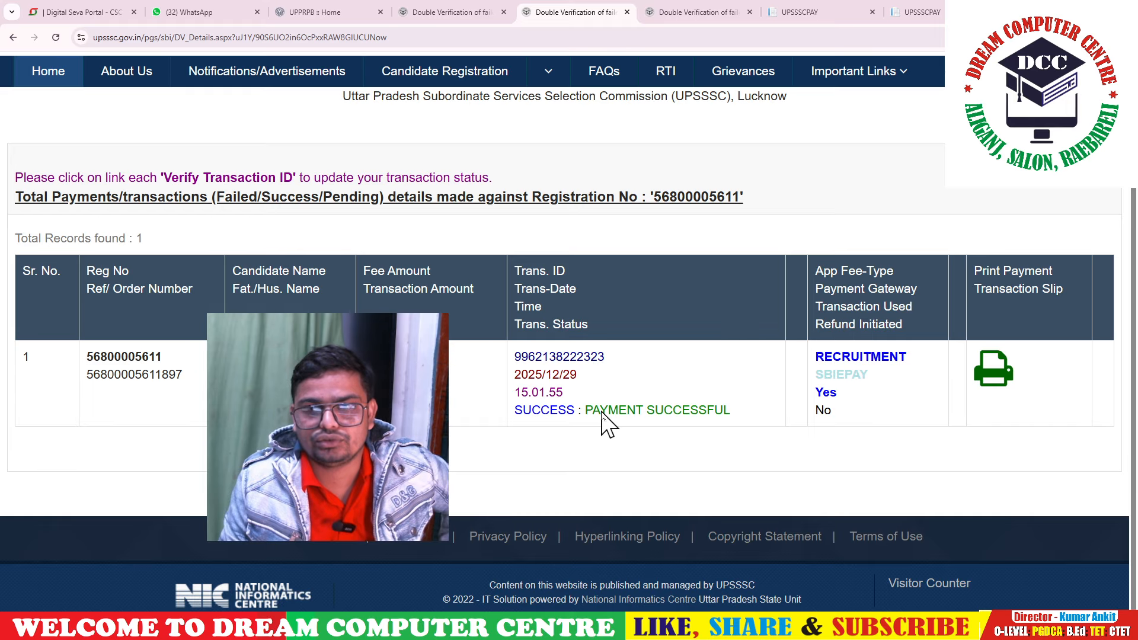
- Switch from the successful payment record back to the unverified one and verify its transaction ID again
{"action": "left_click", "coordinate": [724, 13]}
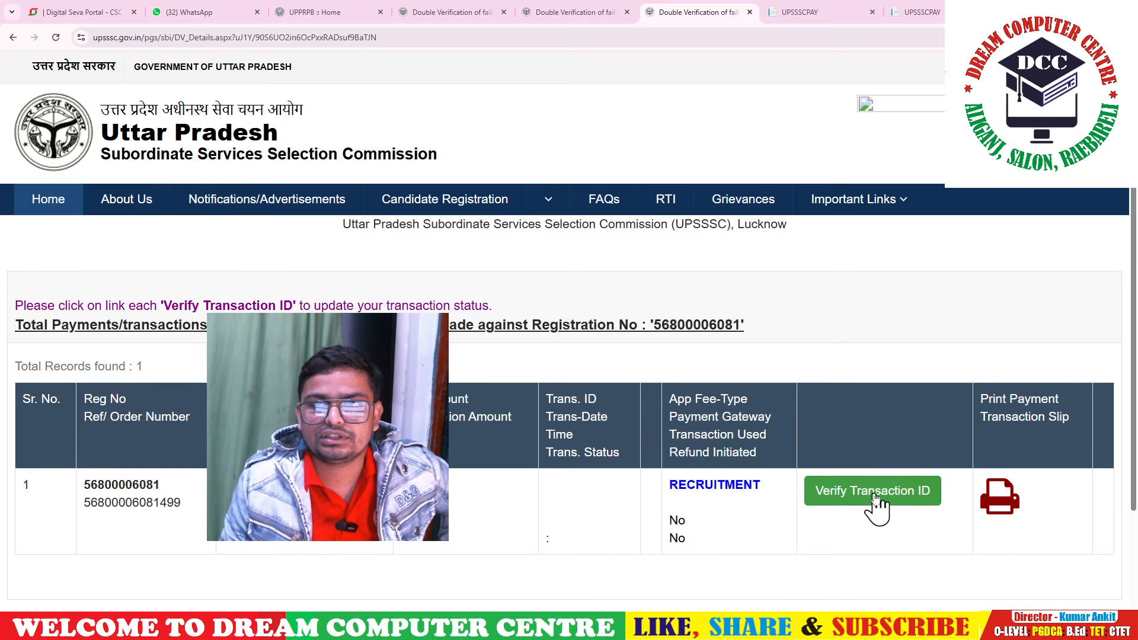
{"action": "left_click", "coordinate": [876, 506]}
{"action": "left_click", "coordinate": [622, 12]}
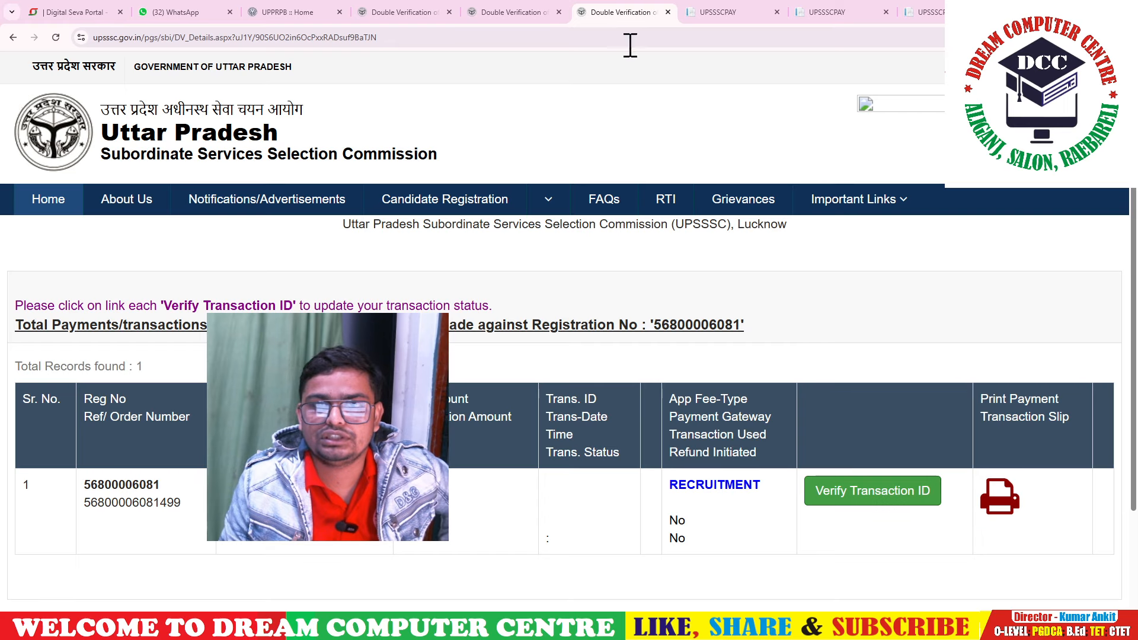